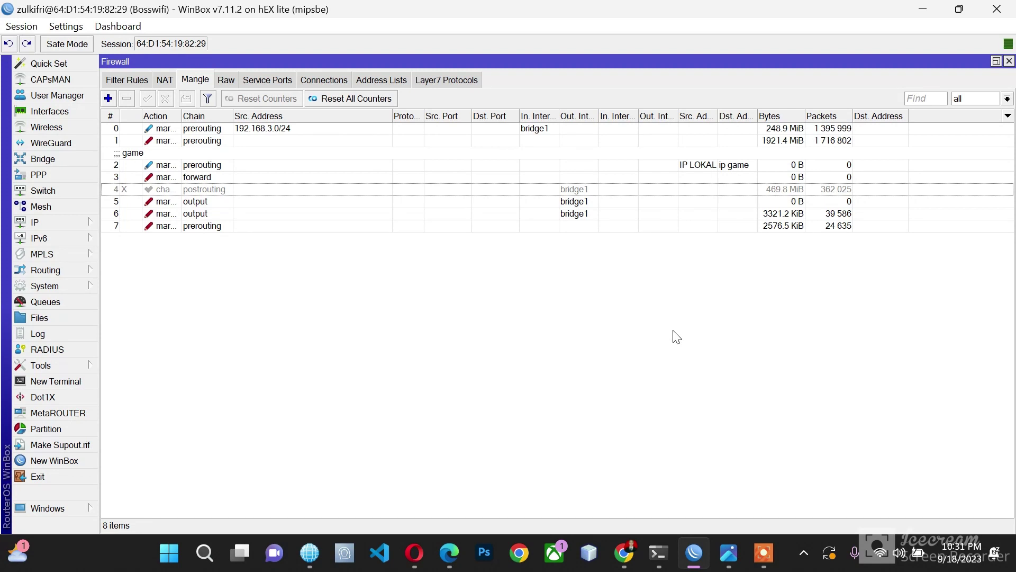
View the hotspot-sharing diagram image, then switch to WinBox and bring up the IP firewall's mangle rules
left_click(728, 553)
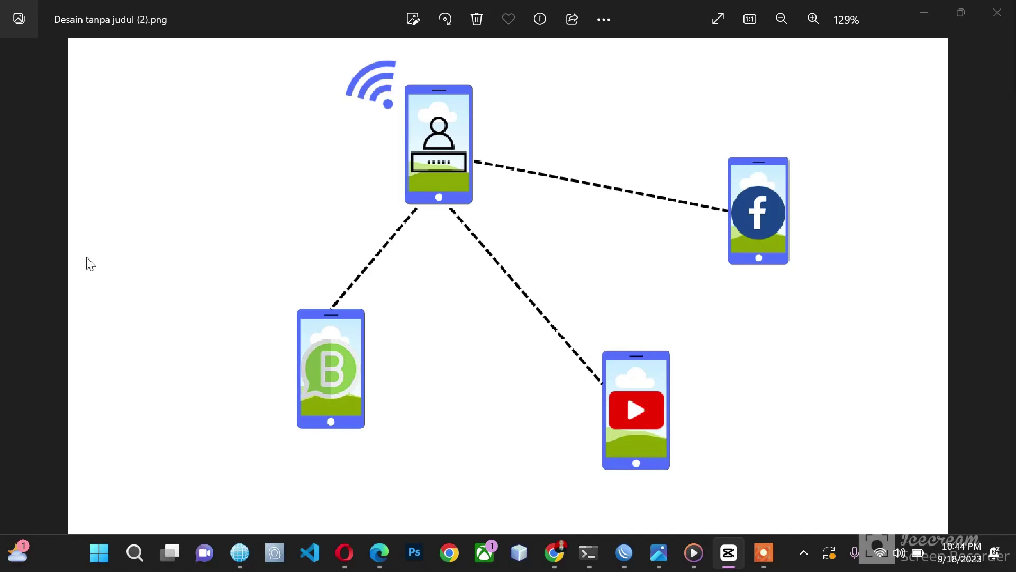
left_click(623, 553)
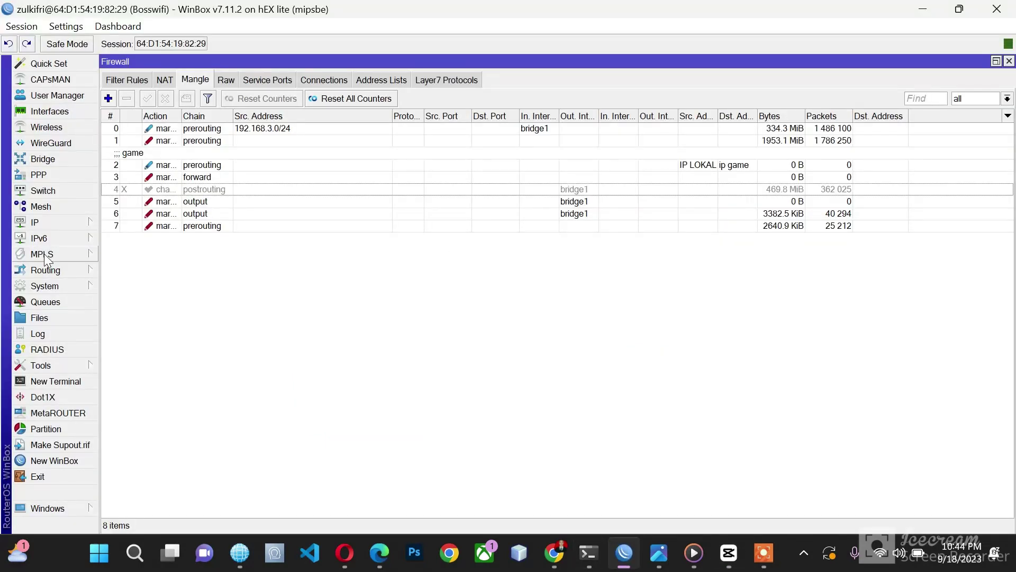
left_click(40, 223)
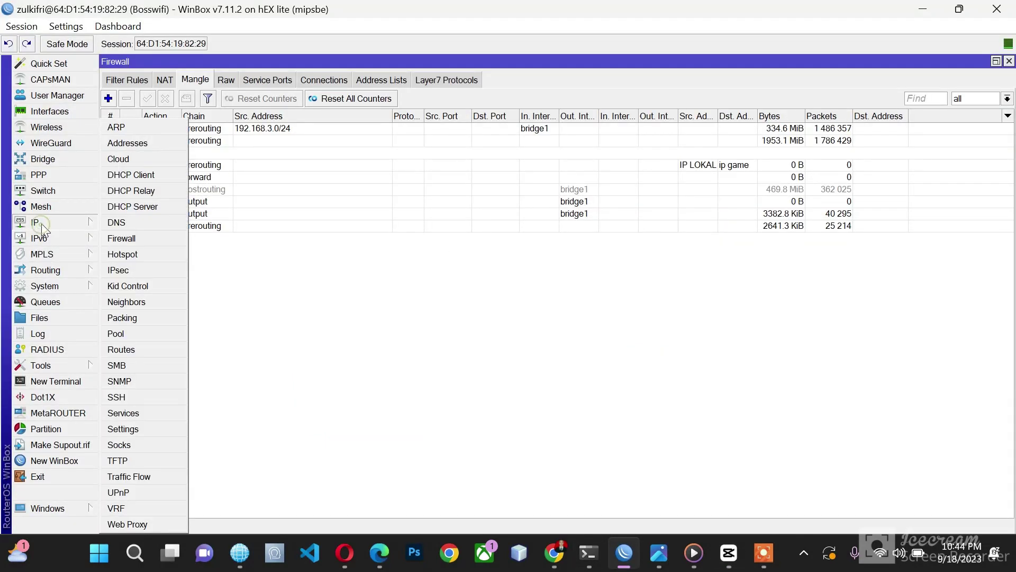
left_click(126, 240)
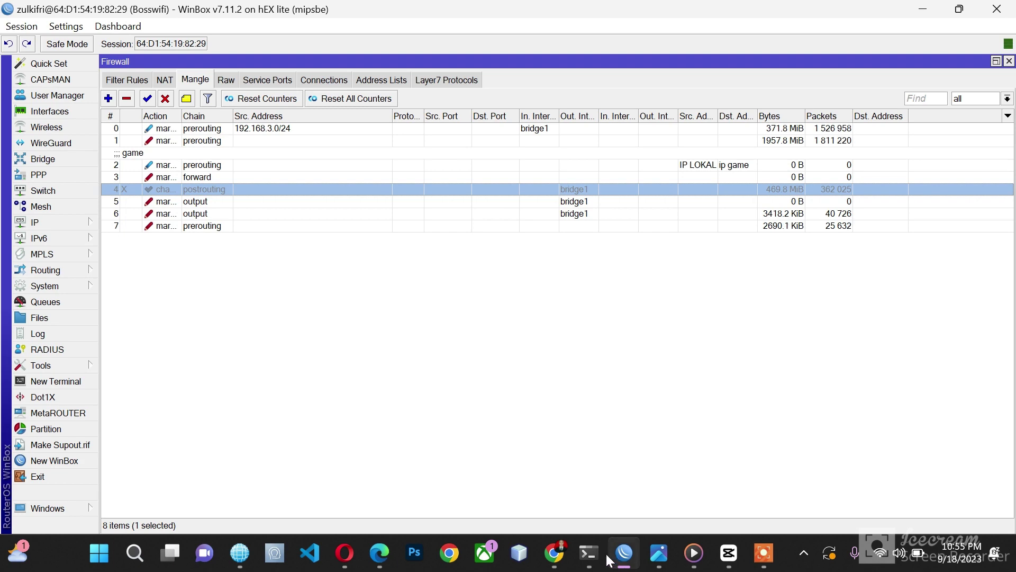
Switch to the Command Prompt session in the terminal and ping 8.8.8.8 to check the TTL, then minimize the terminal
mouse_move(597, 562)
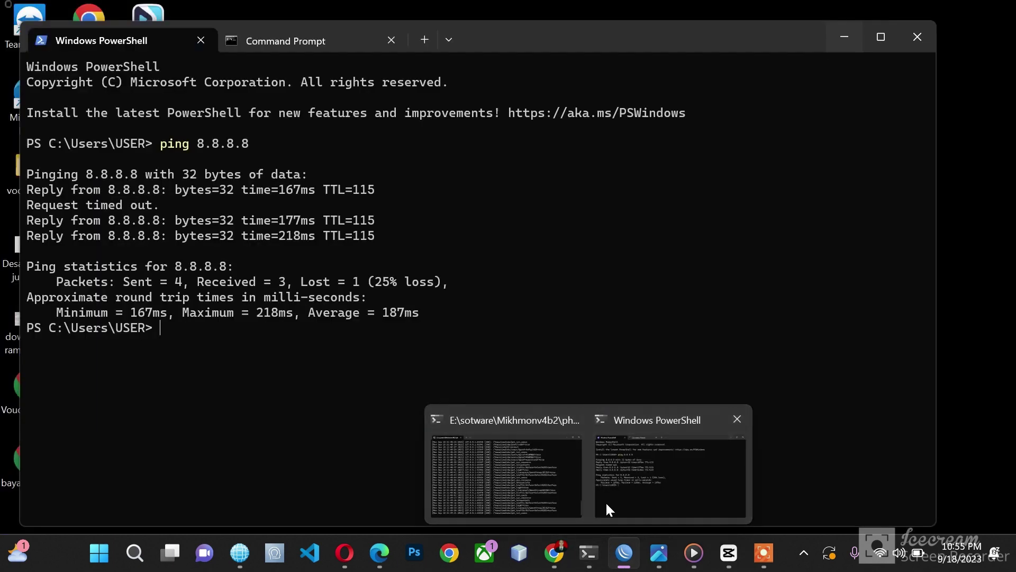
left_click(607, 504)
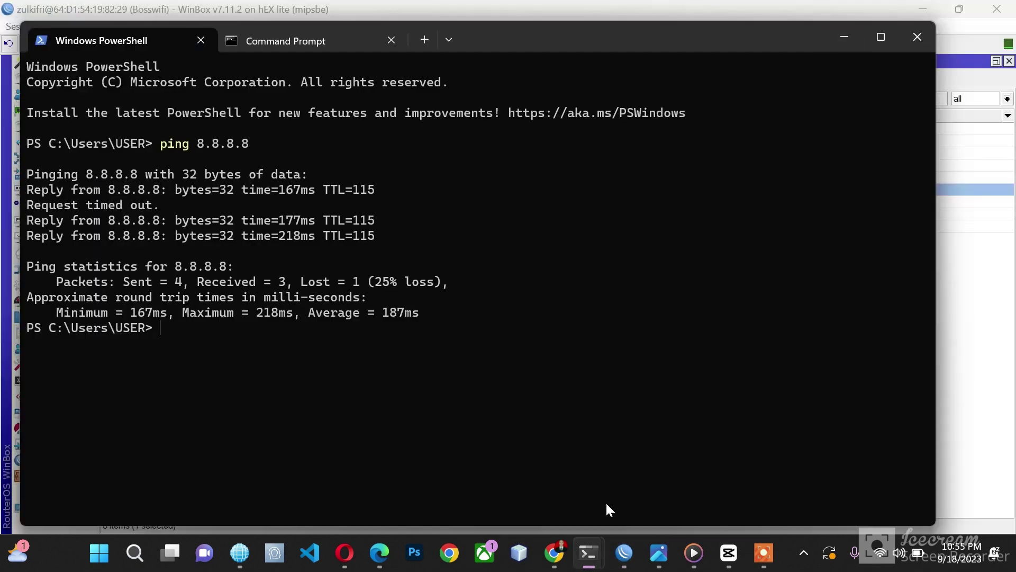
left_click(276, 41)
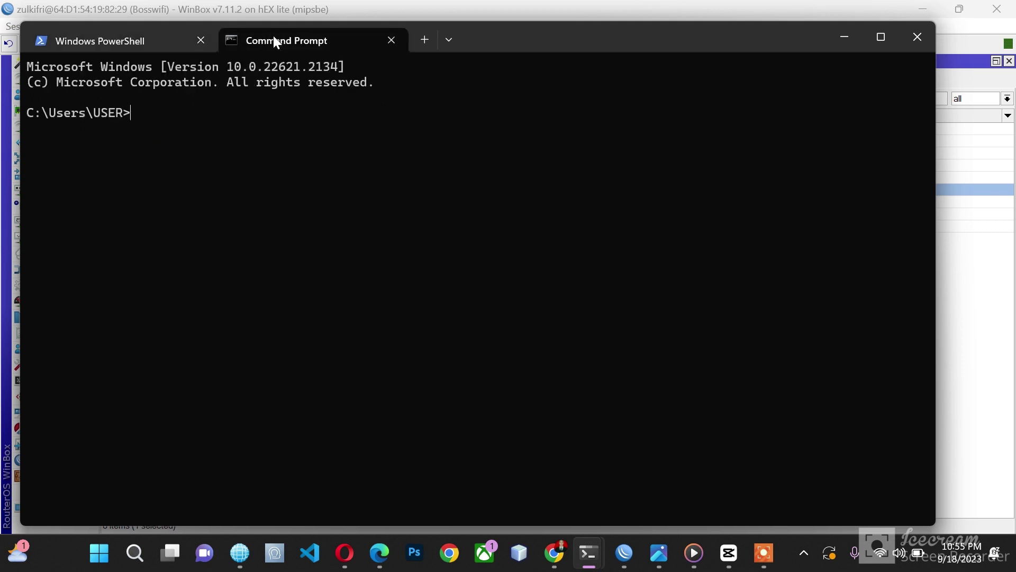
type("ping 8.8.8.8")
key("Return")
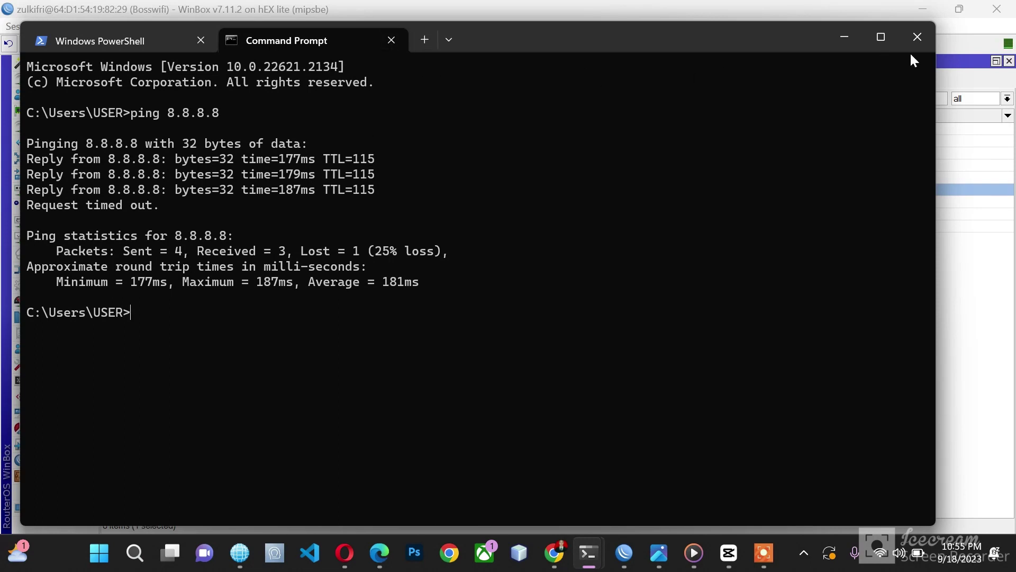
left_click(845, 38)
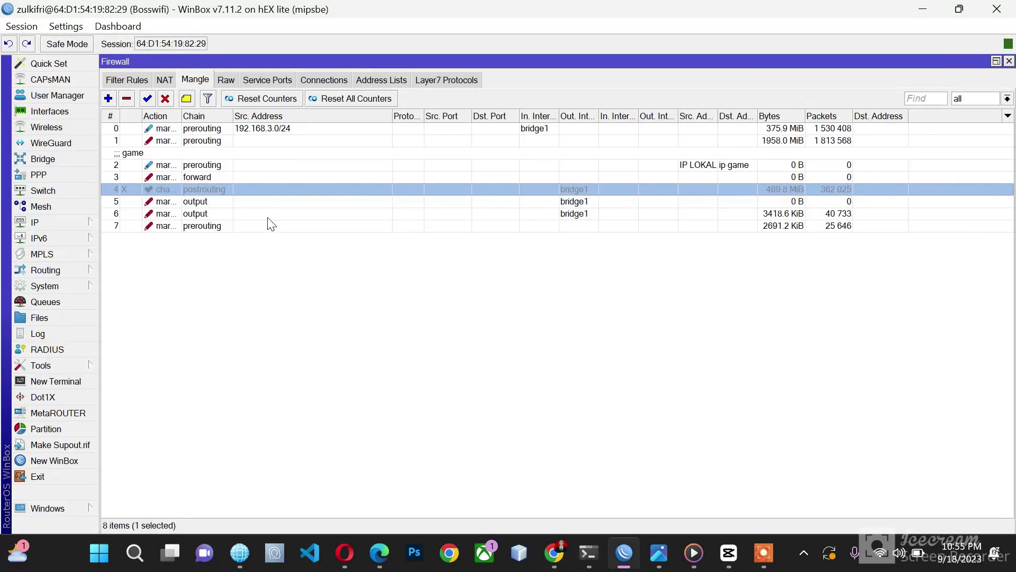
Start a new firewall mangle rule with chain postrouting and out interface bridge1
left_click(60, 227)
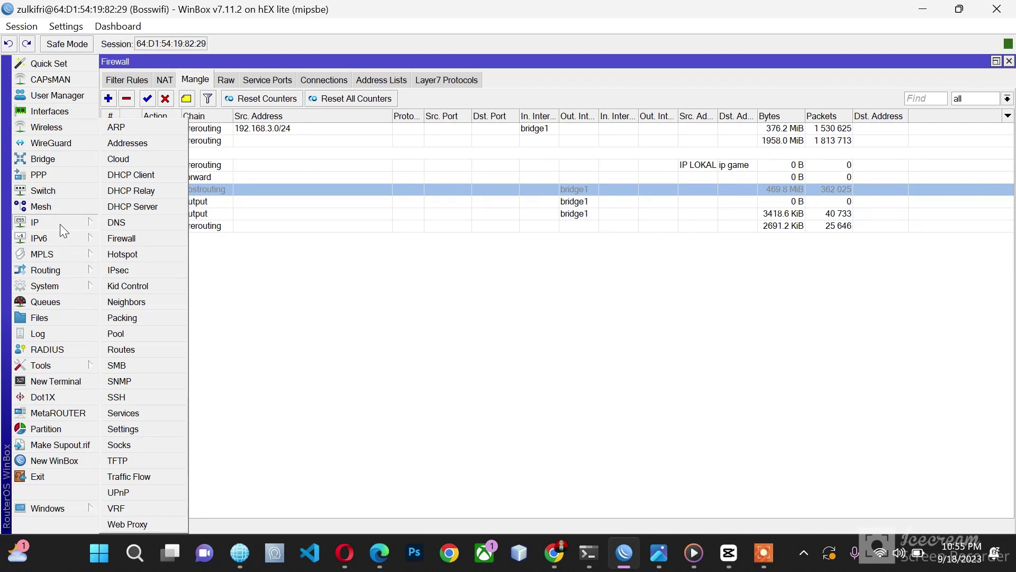
left_click(118, 241)
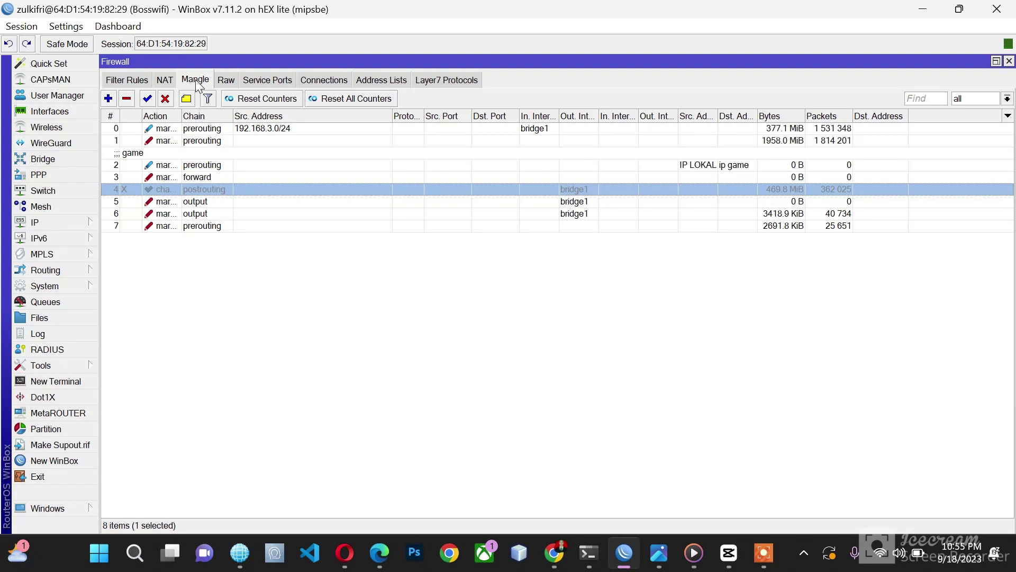
left_click(109, 99)
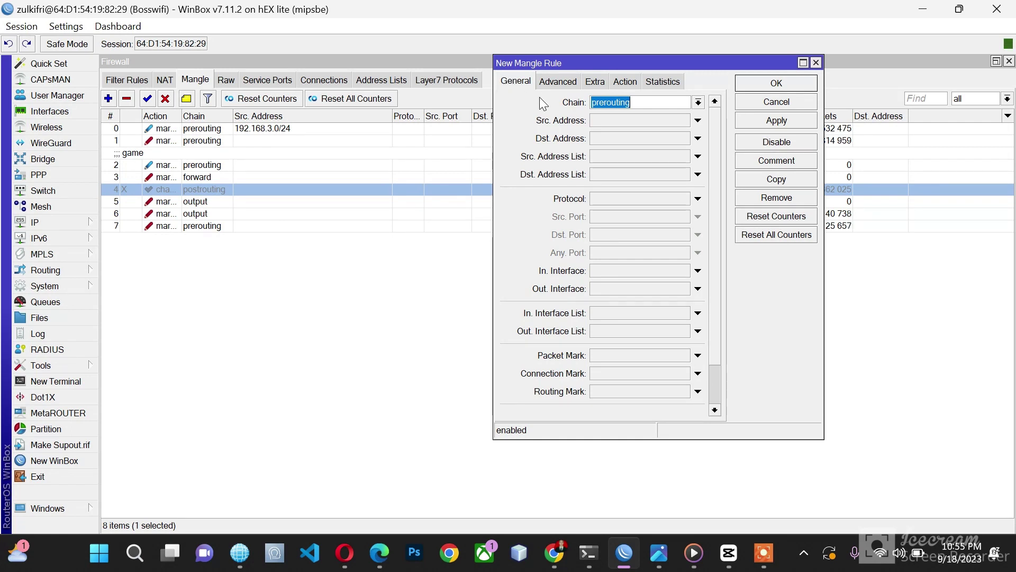
left_click(698, 102)
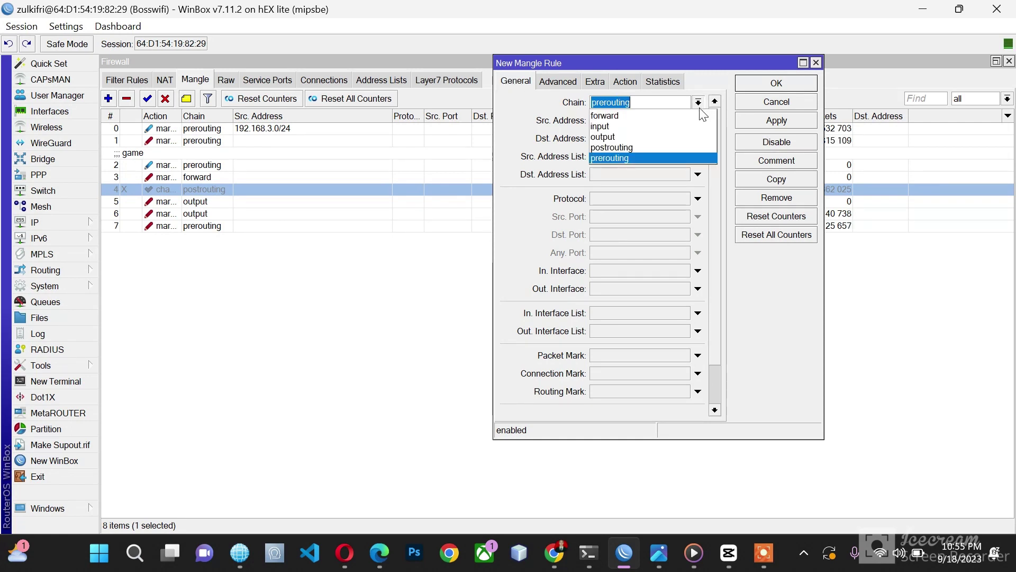
left_click(620, 145)
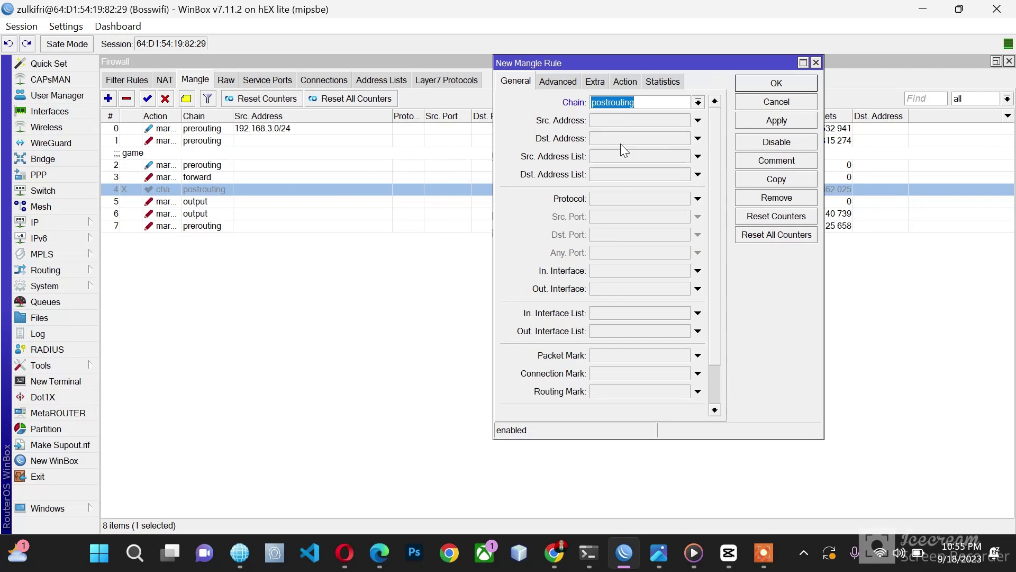
left_click(682, 289)
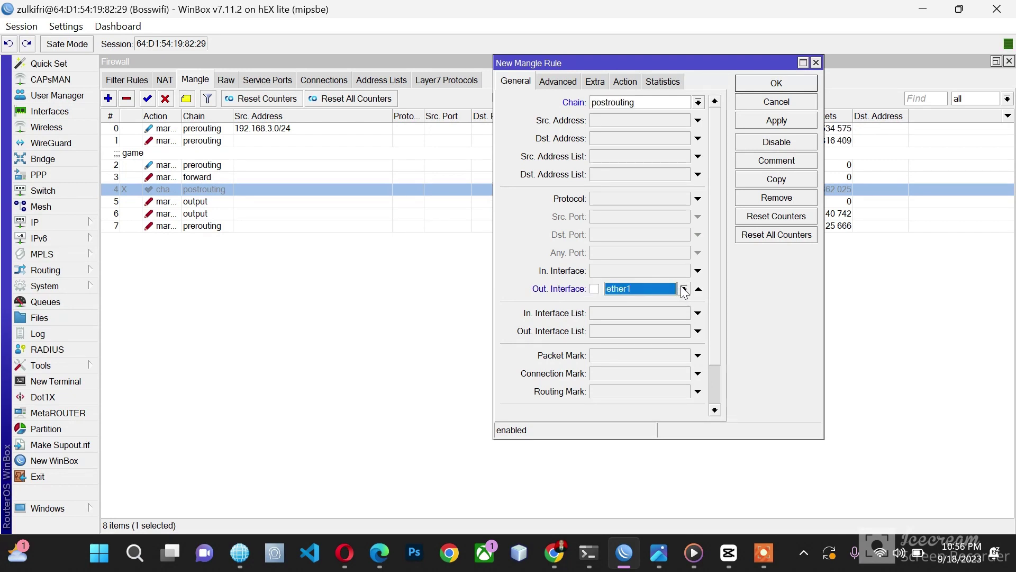
left_click(684, 289)
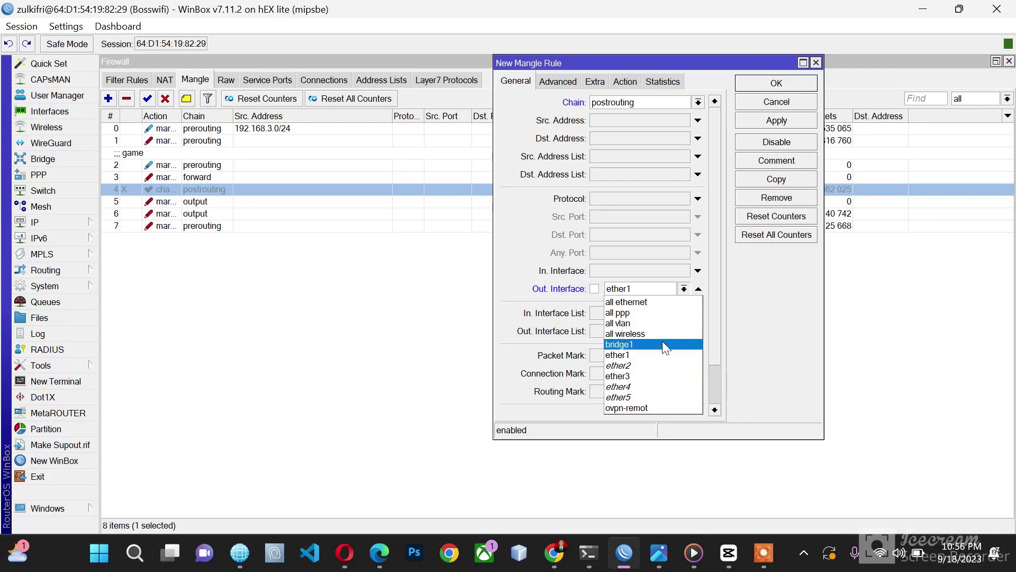
left_click(635, 345)
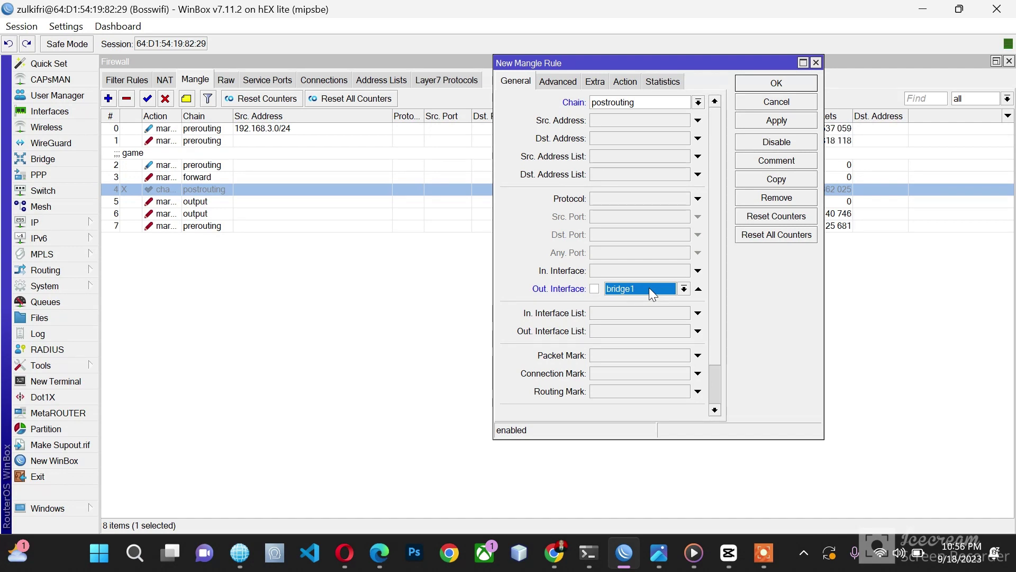
Set the new mangle rule's action to change TTL with a new TTL of 1
left_click(627, 80)
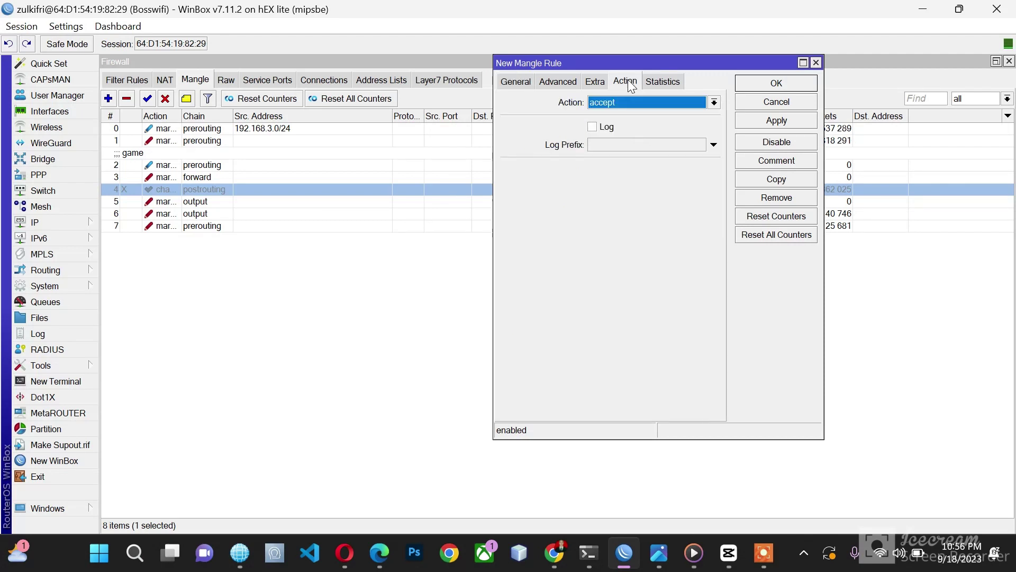
left_click(715, 102)
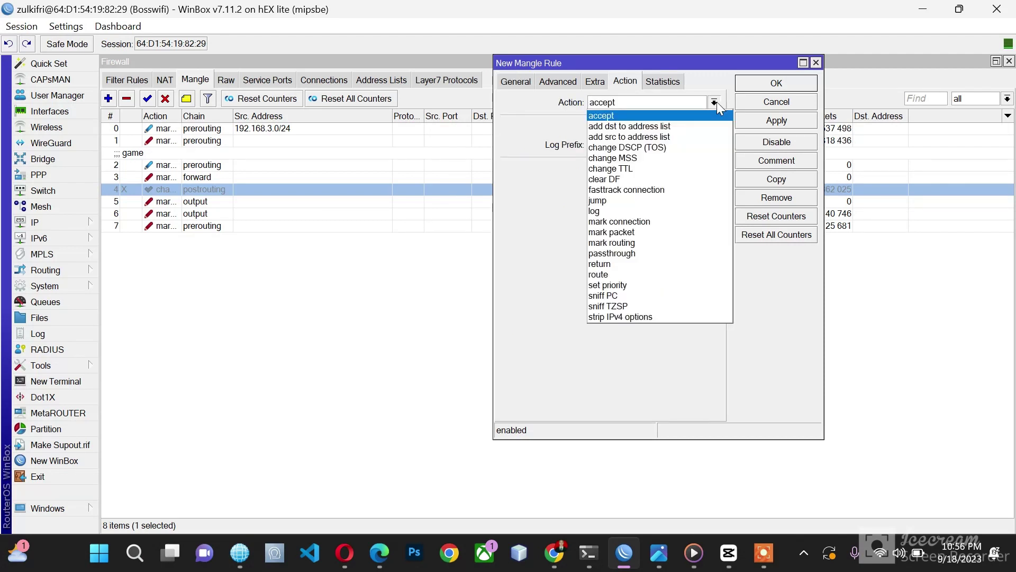
left_click(636, 166)
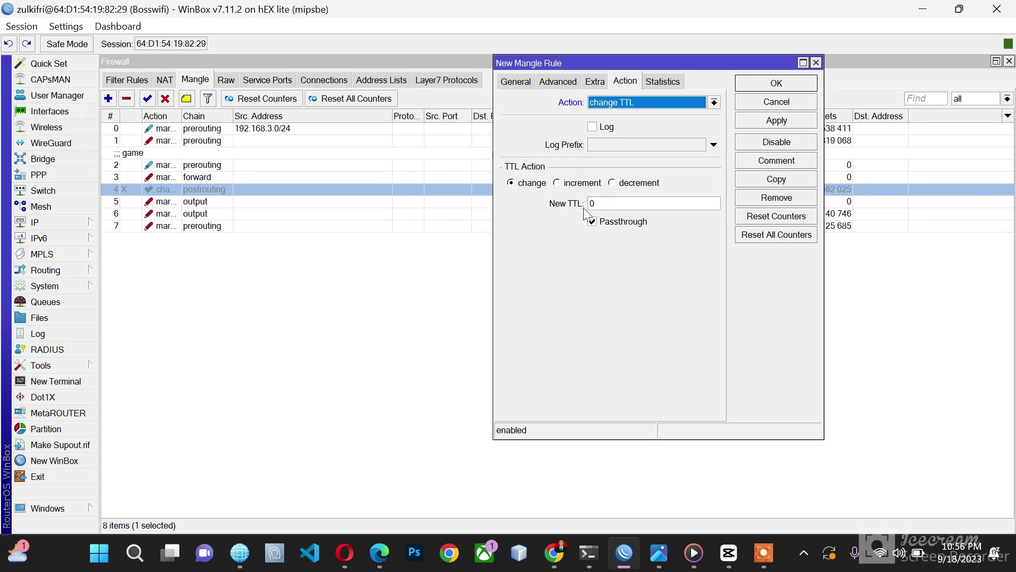
left_click(605, 203)
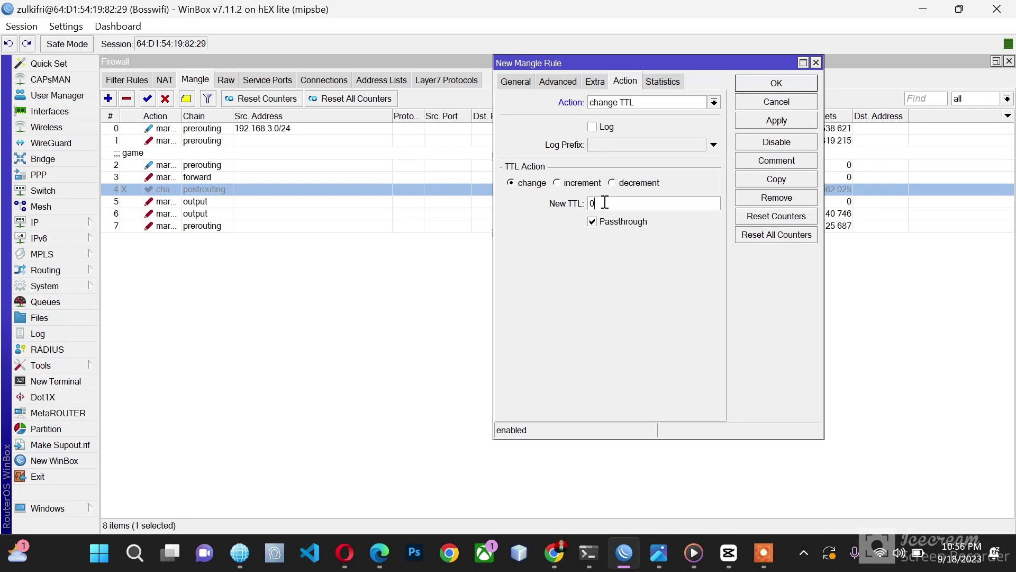
type("0")
key("BackSpace")
type("1")
Add the comment "Blok sharing HOtspot" to the mangle rule, save the rule and select it in the list
left_click(778, 165)
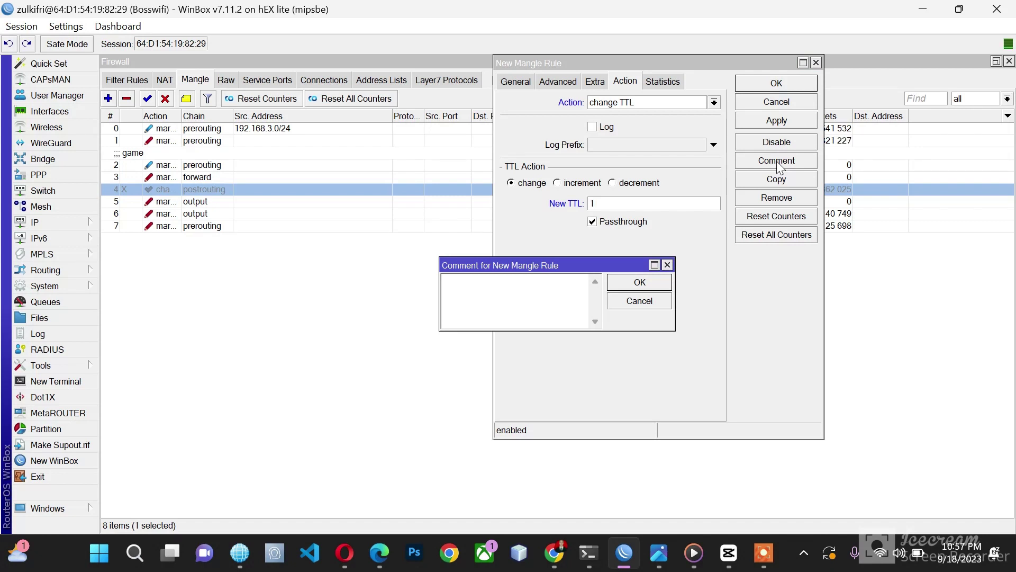
type("Blok sharing ")
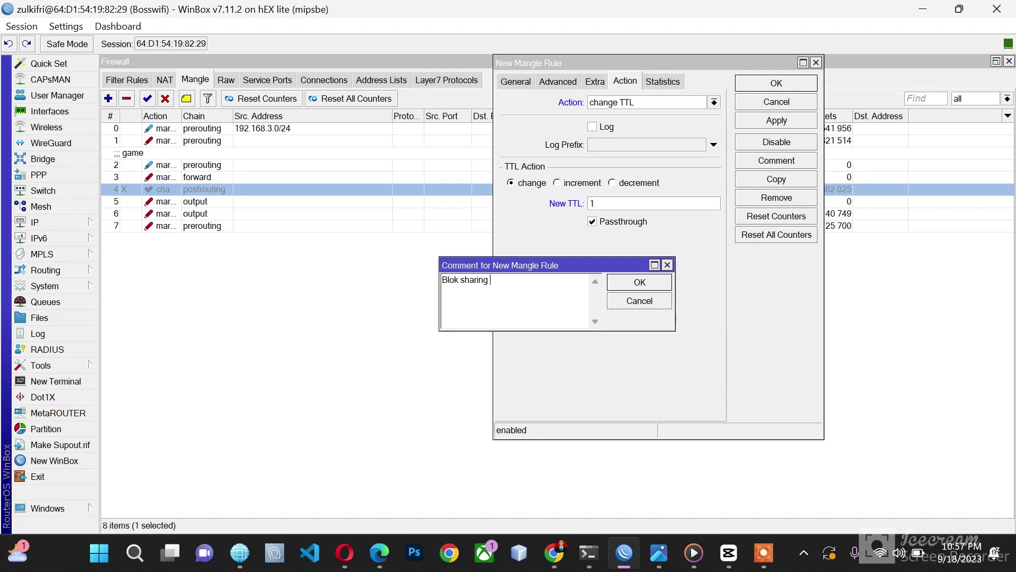
type("HOtspot")
left_click(640, 281)
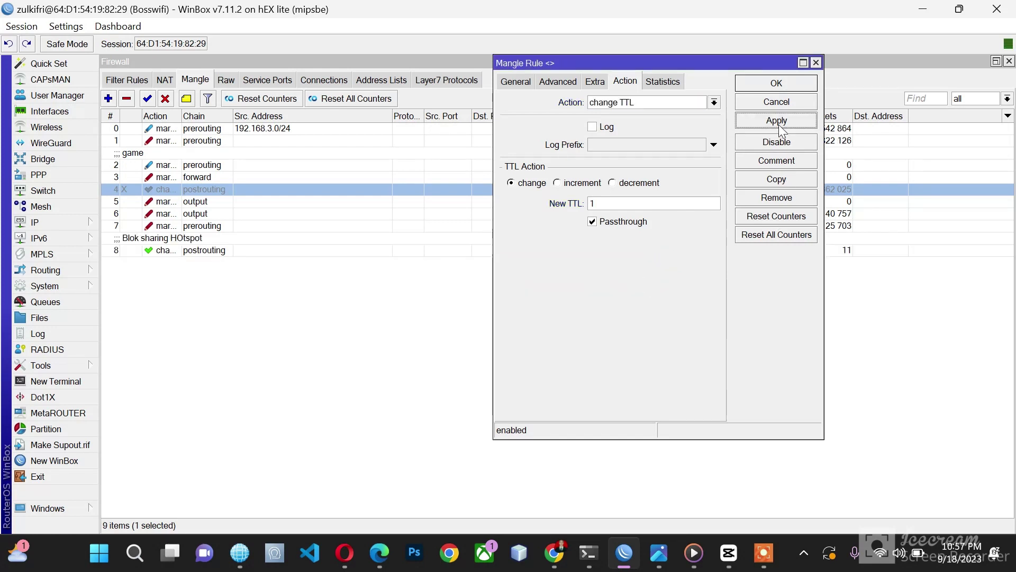
left_click(775, 83)
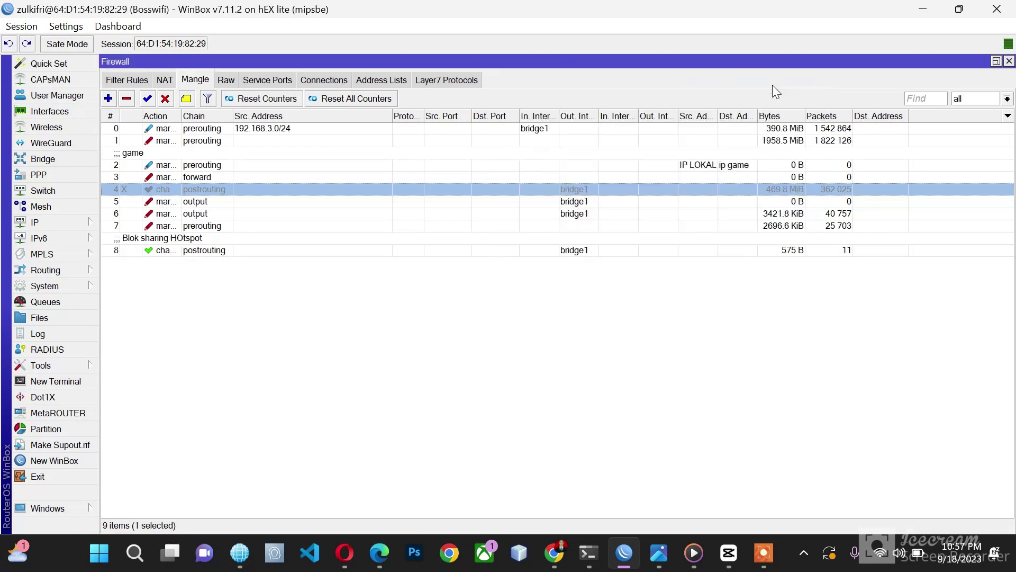
left_click(783, 251)
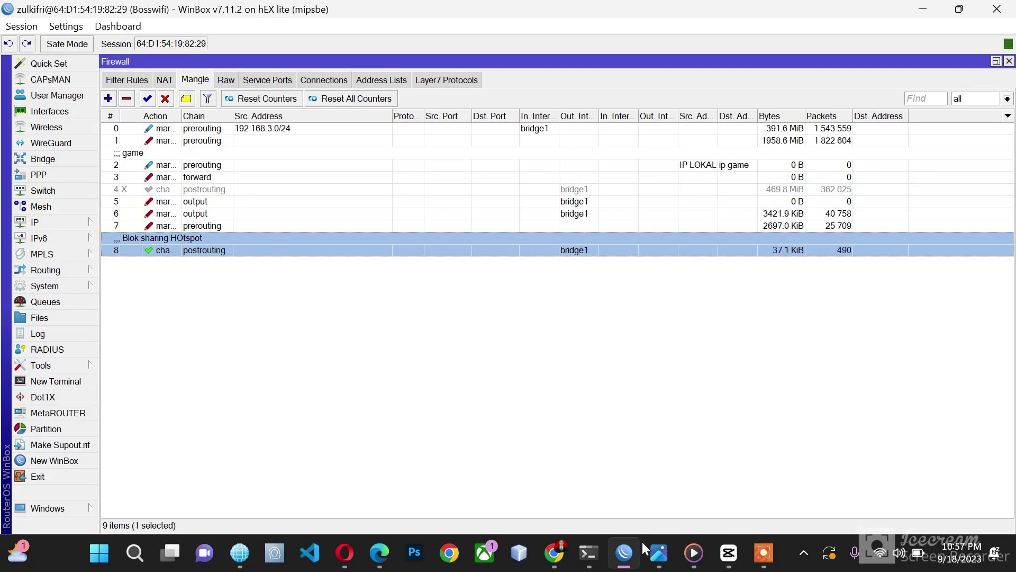
Switch to the Command Prompt, ping 8.8.8.8 again to check the TTL, and return to WinBox
left_click(588, 561)
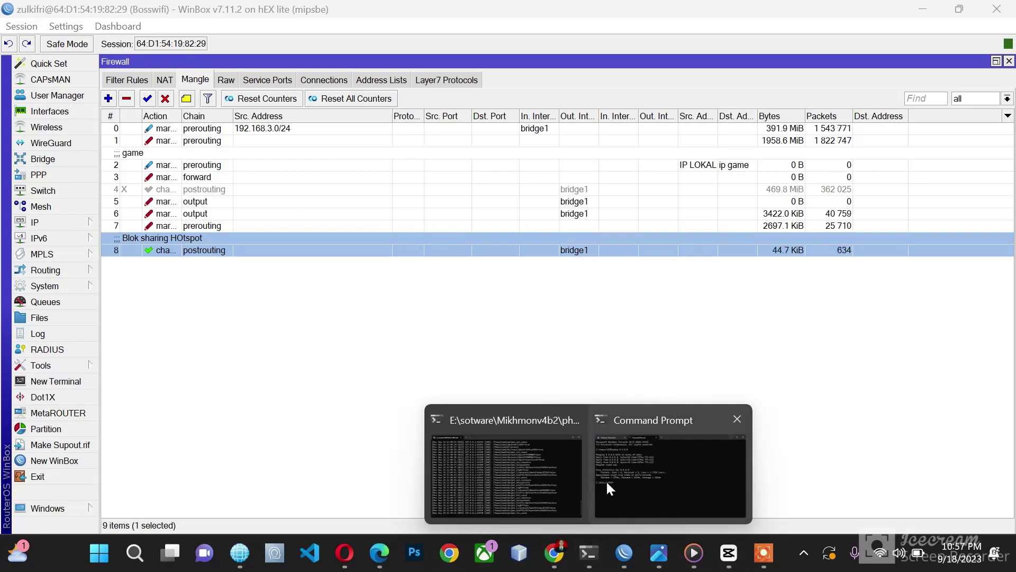
left_click(605, 479)
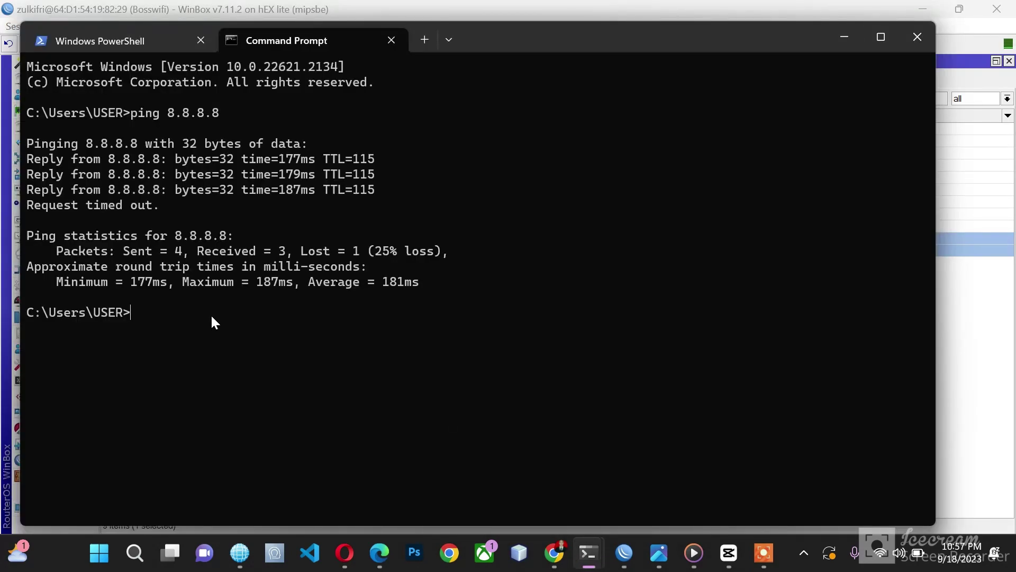
type("ping 8.8.8.8")
key("Return")
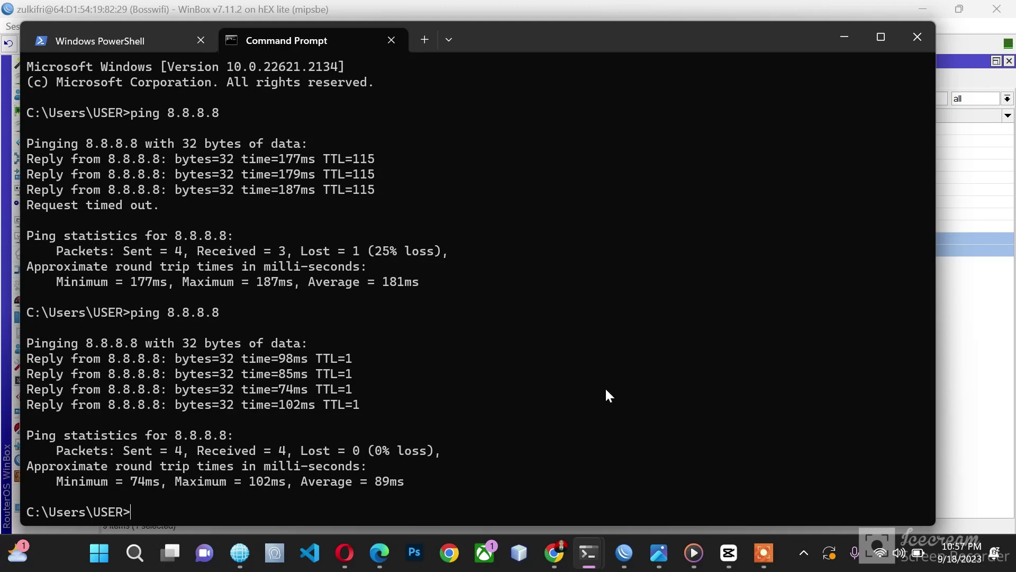
left_click(624, 552)
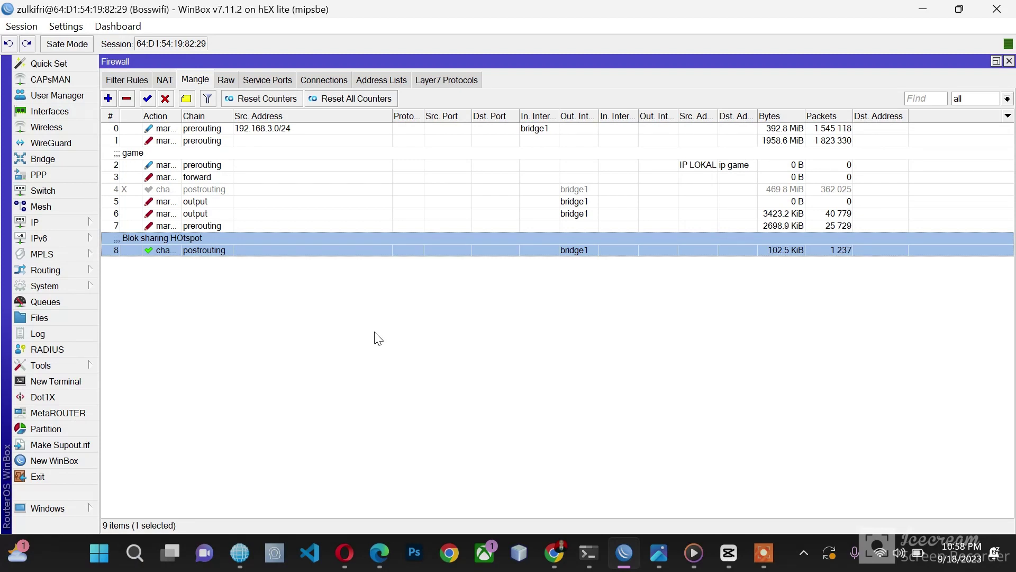
left_click(760, 564)
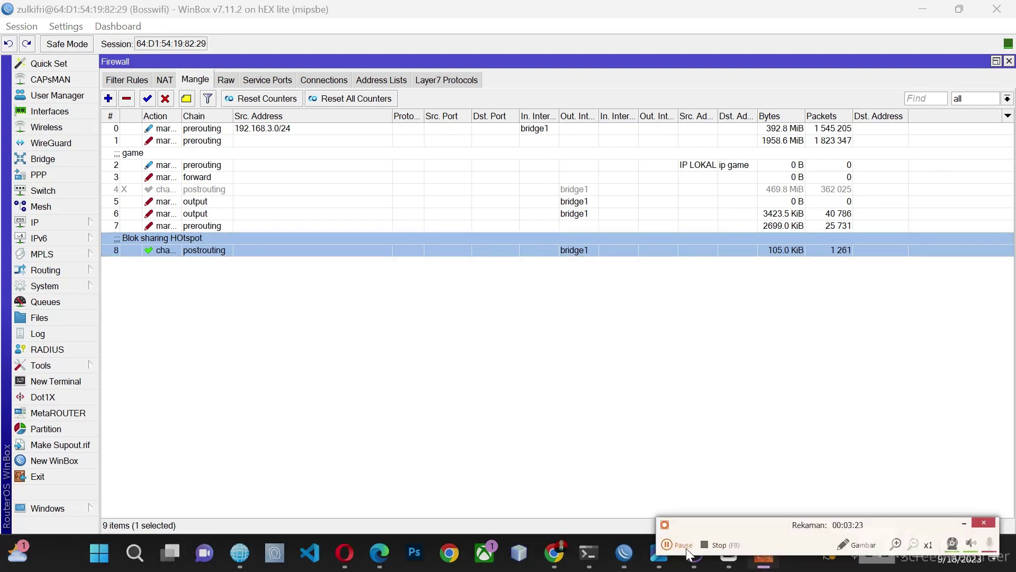